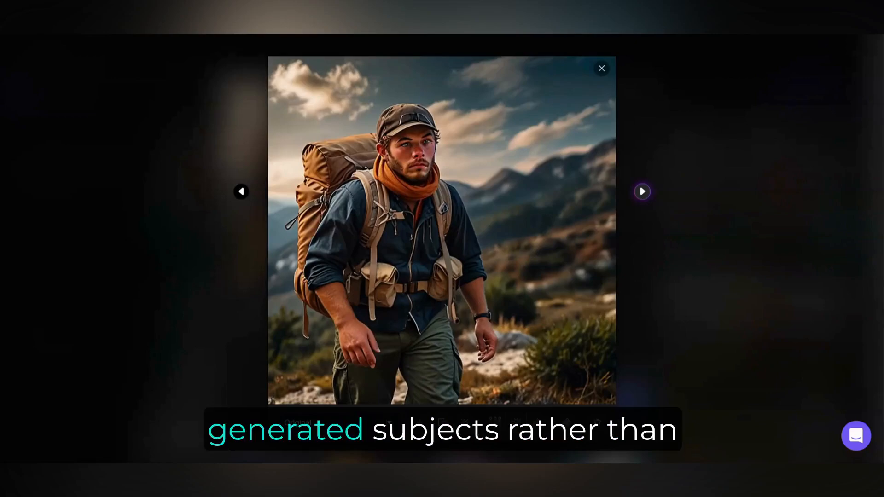
Browse through the generated images of the same male character to examine how consistent he looks across scenes.
{"action": "left_click", "coordinate": [642, 198]}
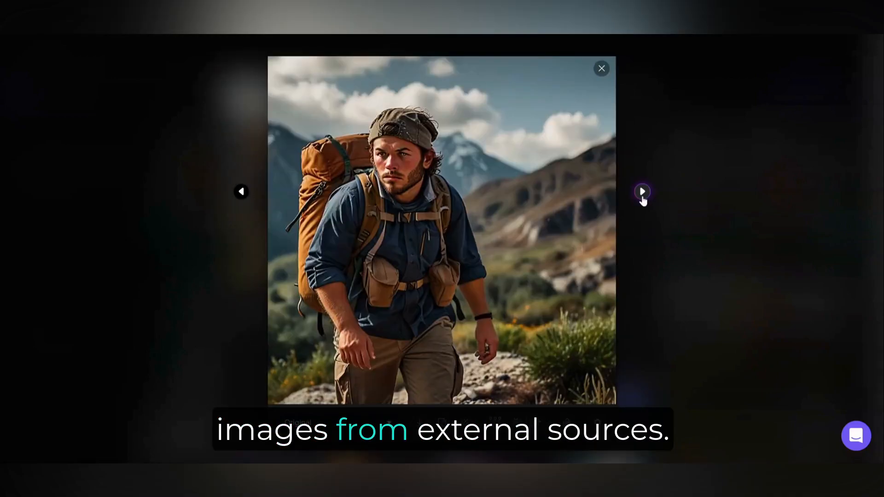
{"action": "left_click", "coordinate": [643, 198]}
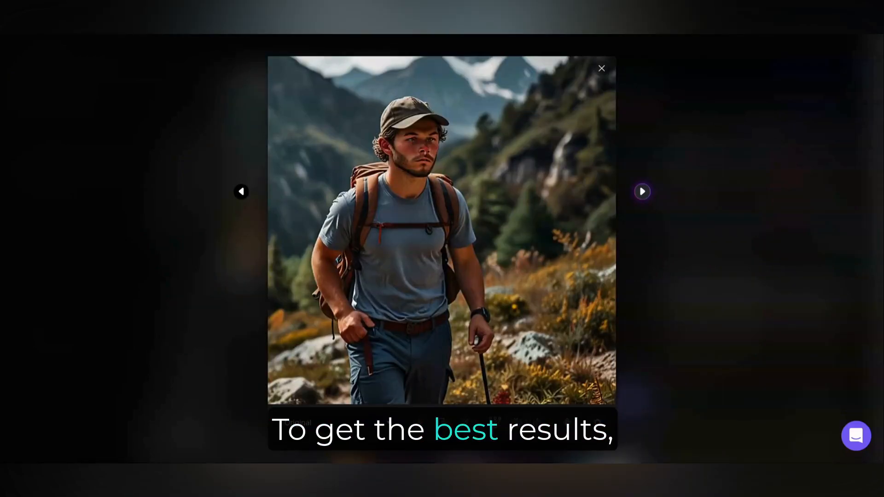
{"action": "left_click", "coordinate": [642, 198]}
{"action": "left_click", "coordinate": [643, 198]}
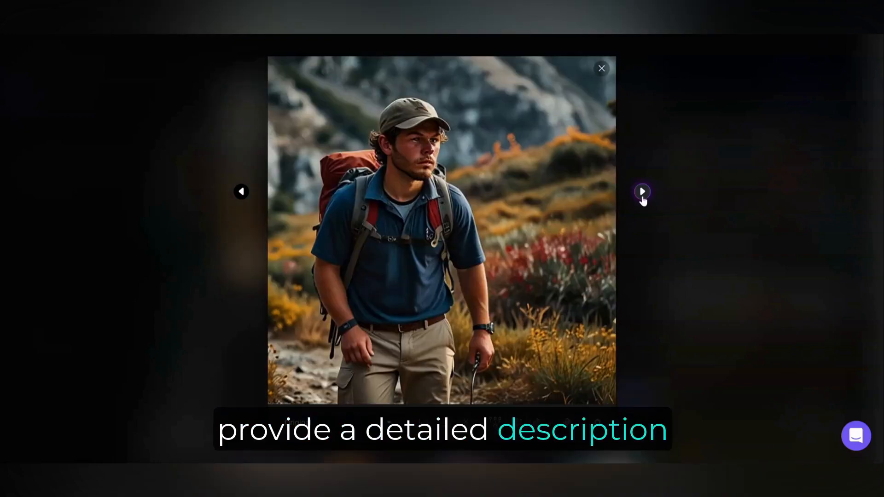
{"action": "left_click", "coordinate": [642, 198]}
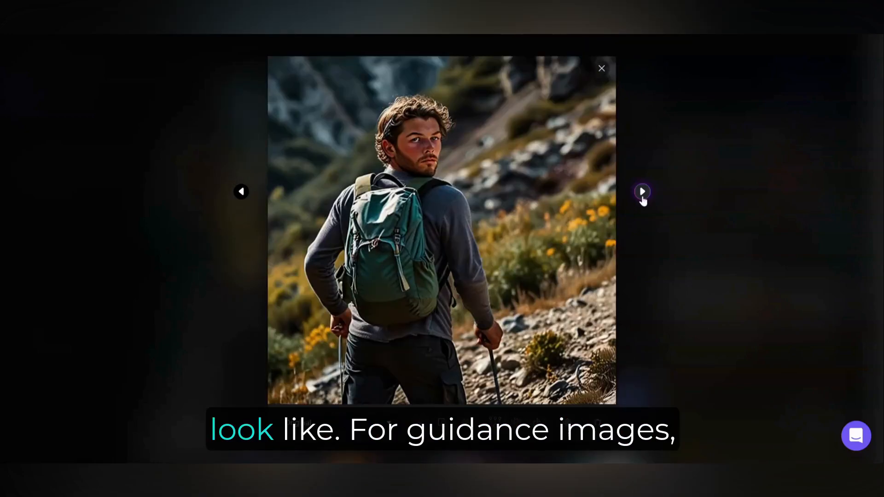
{"action": "left_click", "coordinate": [642, 198]}
{"action": "left_click", "coordinate": [643, 198]}
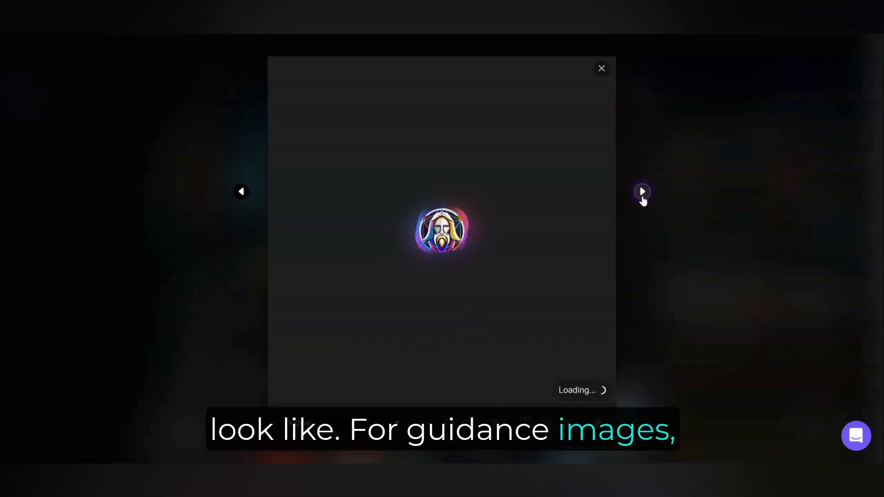
{"action": "left_click", "coordinate": [642, 198]}
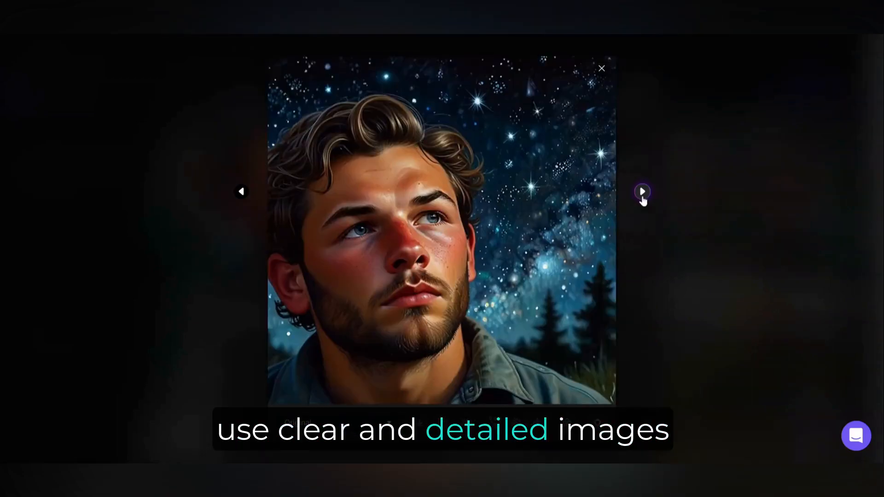
{"action": "left_click", "coordinate": [642, 198]}
{"action": "left_click", "coordinate": [642, 198]}
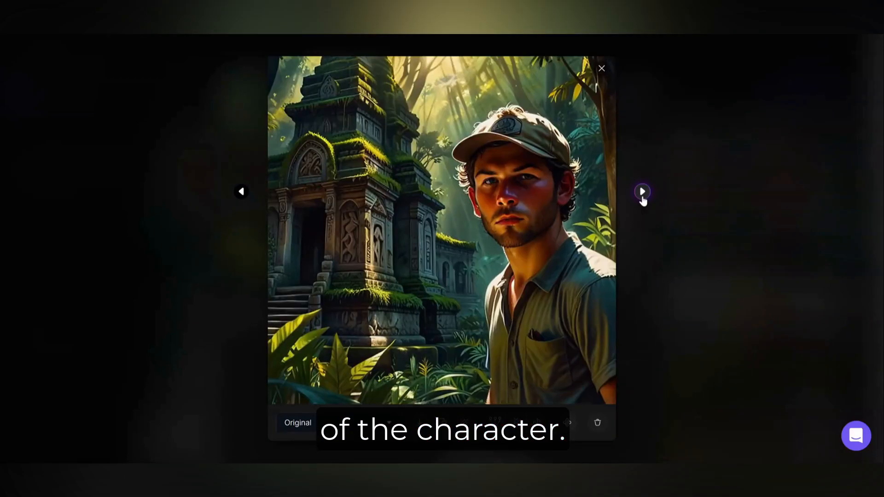
{"action": "left_click", "coordinate": [642, 198]}
{"action": "left_click", "coordinate": [643, 198]}
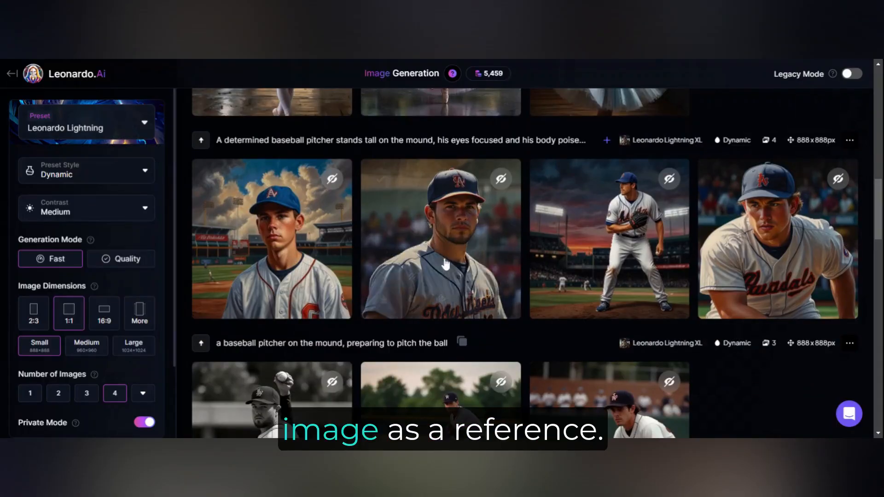
Use the second baseball pitcher portrait, in the cap before a blurred crowd, as a Character Reference and keep its strength at Mid.
{"action": "left_click", "coordinate": [473, 281]}
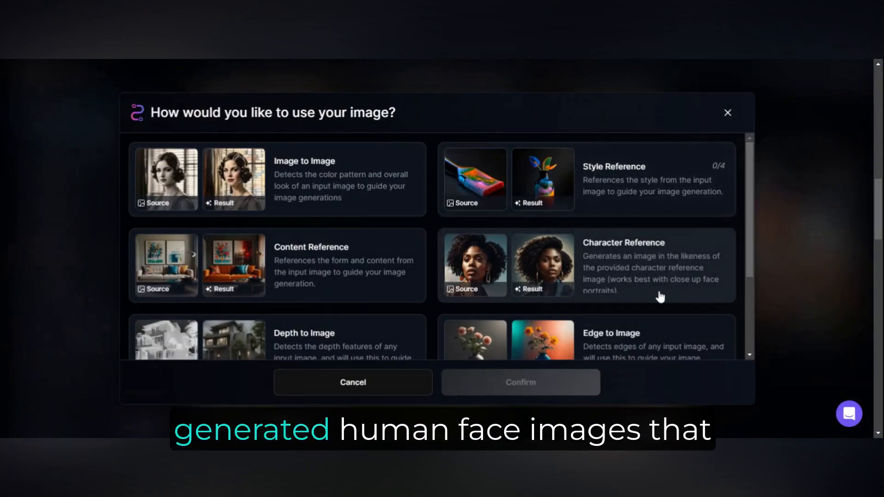
{"action": "left_click", "coordinate": [660, 297]}
{"action": "left_click", "coordinate": [500, 387]}
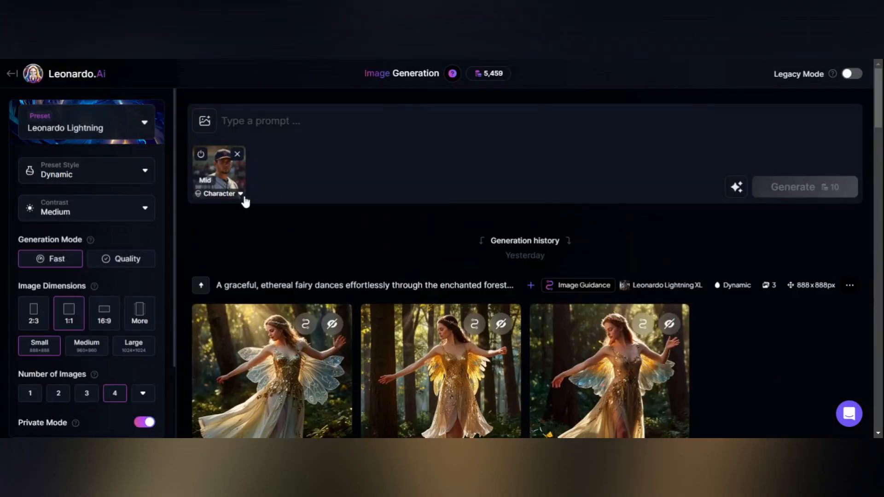
{"action": "left_click", "coordinate": [241, 195]}
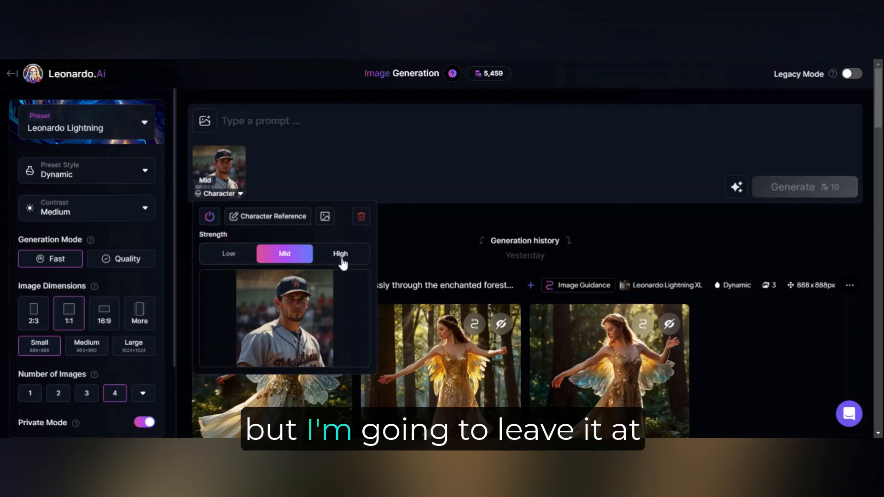
{"action": "key", "text": "Escape"}
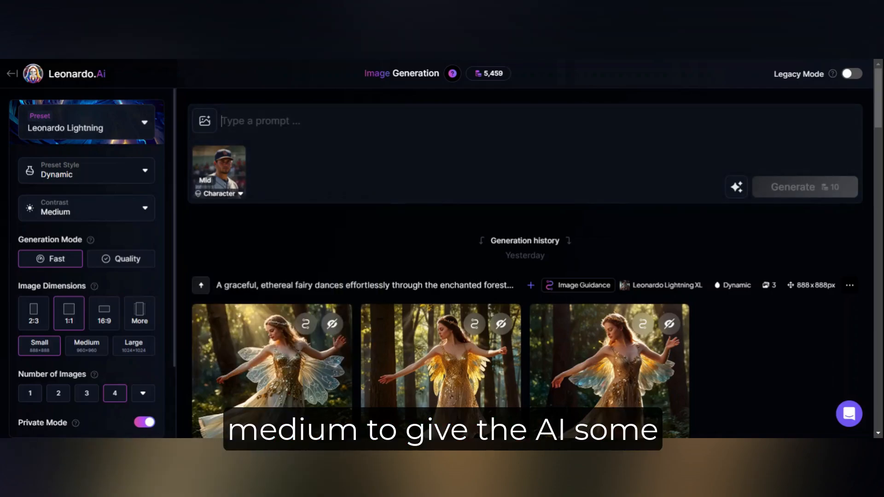
Enter the prompt "A man hikes across the wilderness" and have the AI expand it with Improve Prompt.
{"action": "type", "text": "A man"}
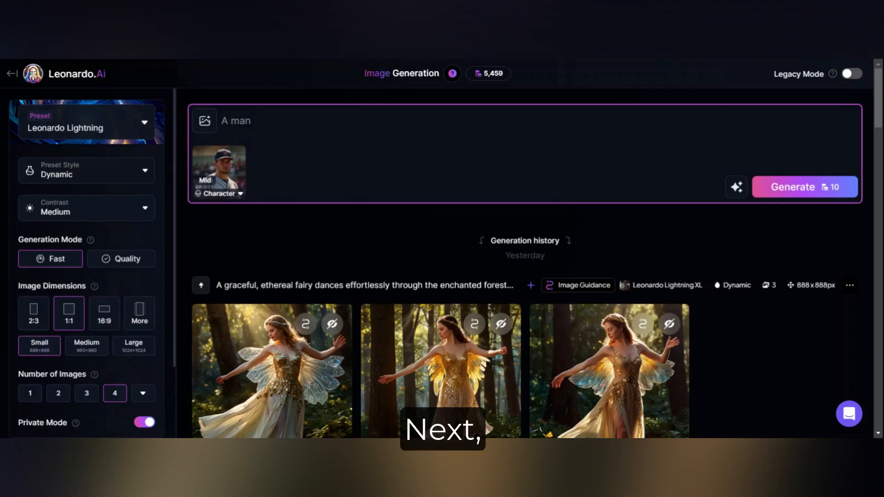
{"action": "type", "text": " hikes across the wilderness"}
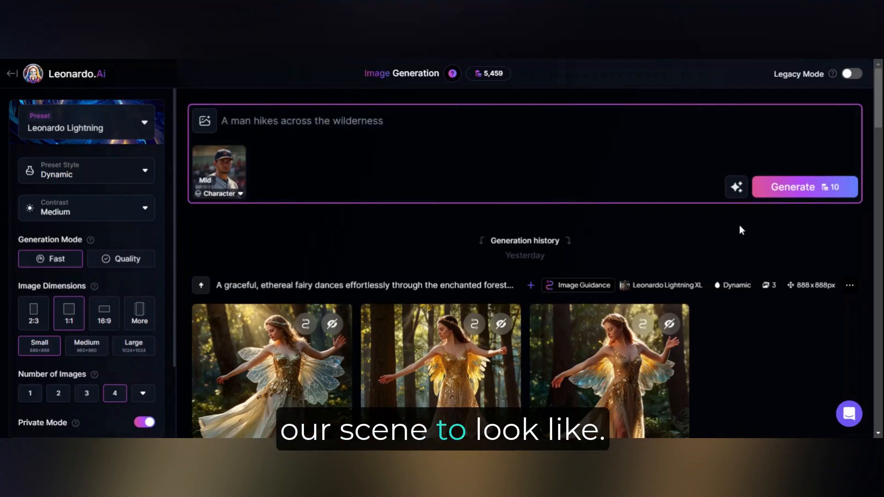
{"action": "left_click", "coordinate": [736, 187]}
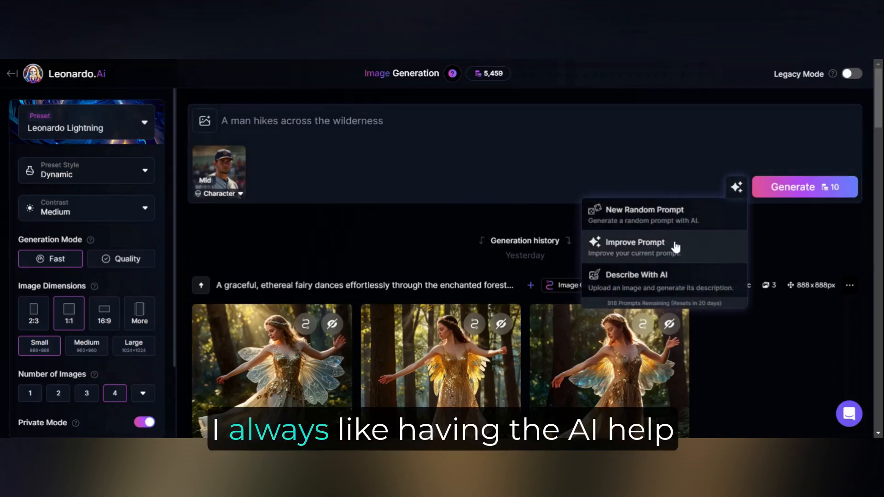
{"action": "left_click", "coordinate": [702, 253]}
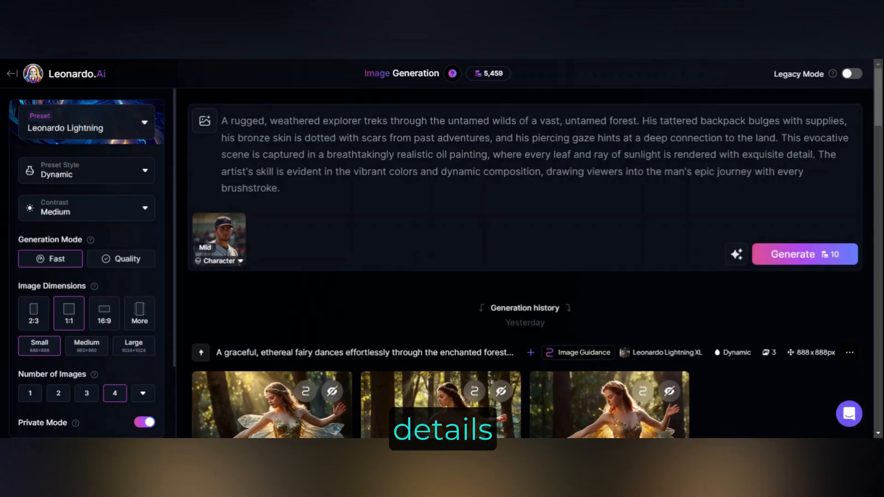
Generate four images from the improved hiking prompt and compare the faces with the character reference.
{"action": "left_click", "coordinate": [803, 258]}
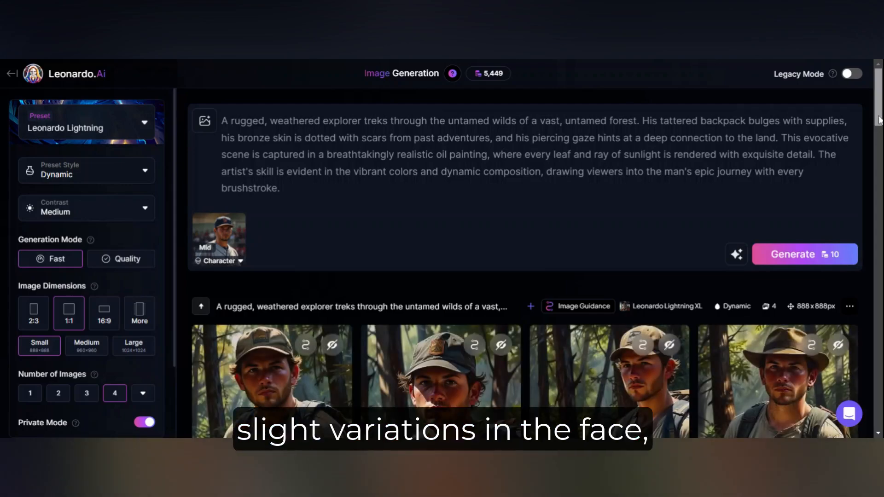
{"action": "left_click_drag", "start_coordinate": [879, 121], "coordinate": [879, 134]}
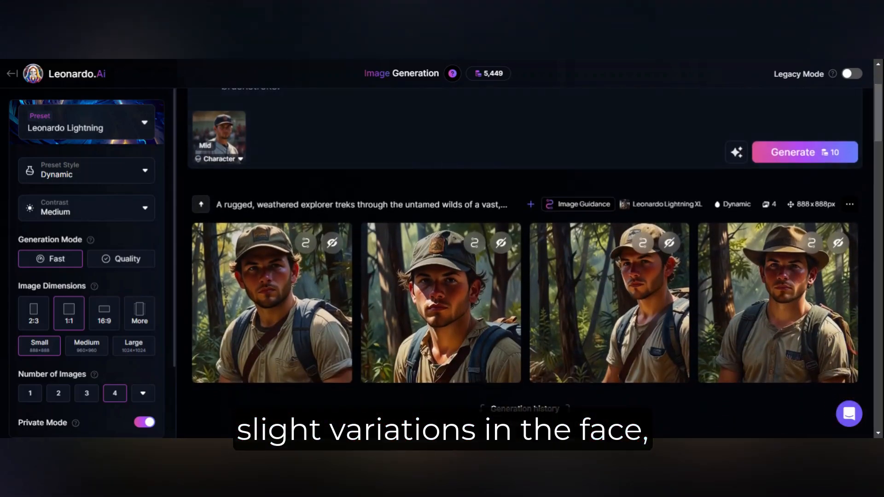
{"action": "left_click", "coordinate": [228, 139]}
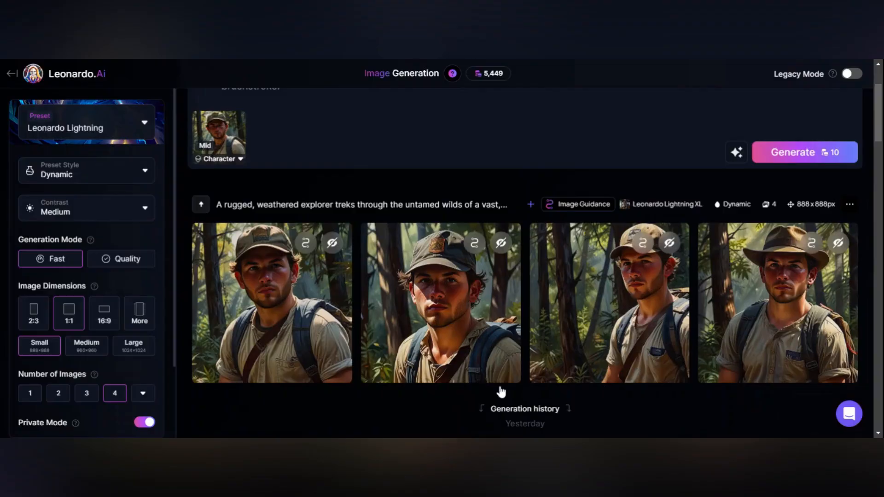
Replace the prompt with "A man looks longingly at the stars" and have the AI expand it with Improve Prompt.
{"action": "scroll", "coordinate": [501, 392], "scroll_direction": "up", "scroll_amount": 2}
{"action": "left_click_drag", "start_coordinate": [280, 187], "coordinate": [299, 87]}
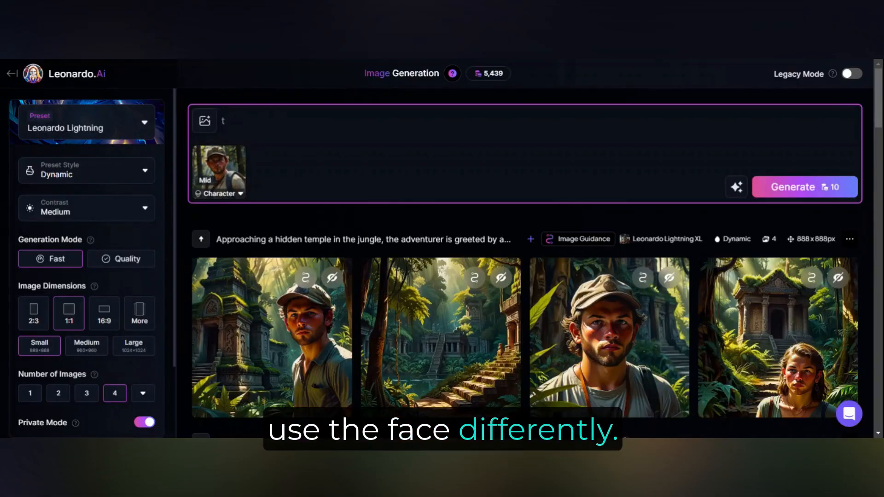
{"action": "type", "text": "man"}
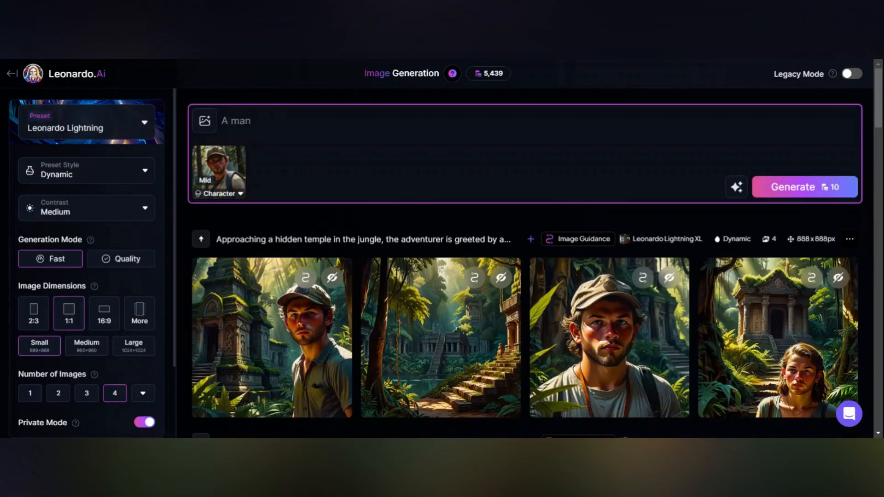
{"action": "type", "text": " looks longingly at "}
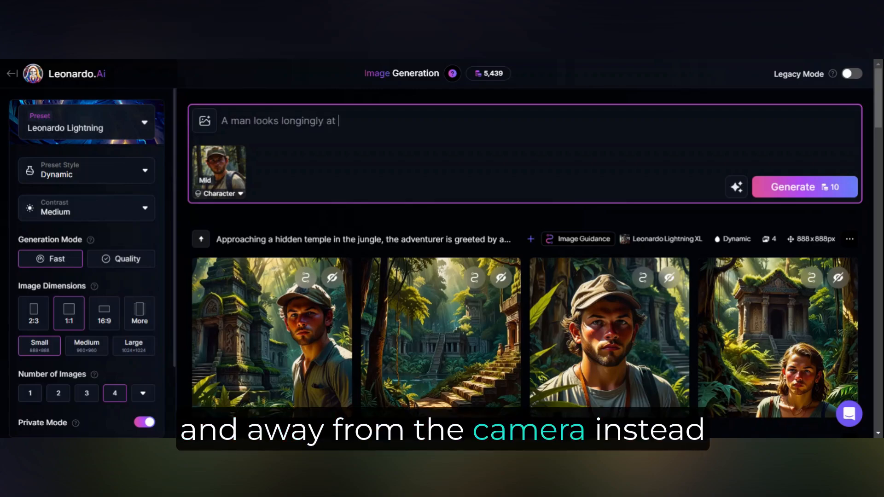
{"action": "type", "text": "the stars"}
{"action": "left_click", "coordinate": [737, 187]}
{"action": "left_click", "coordinate": [660, 253]}
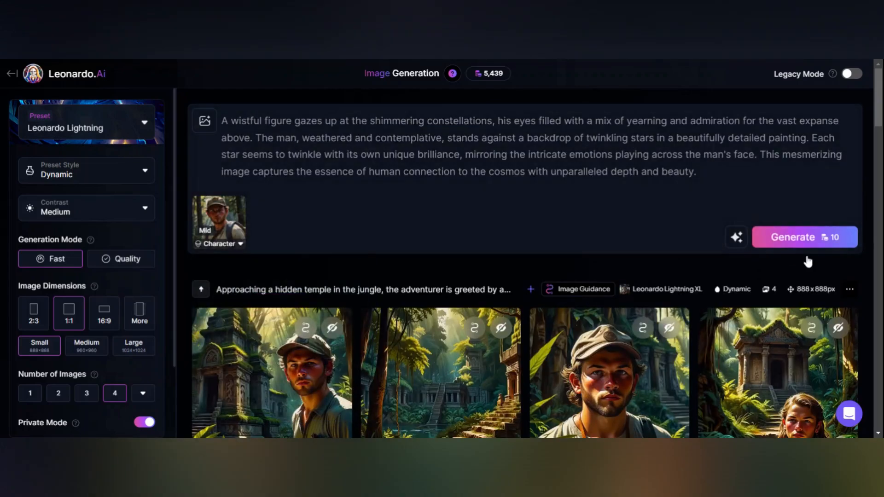
Generate four stargazing images and compare them with the enlarged character reference image.
{"action": "left_click", "coordinate": [806, 238]}
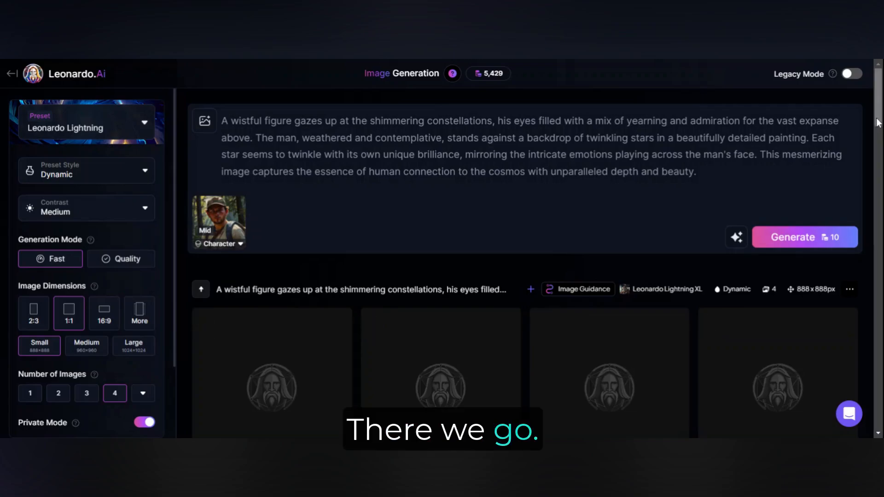
{"action": "mouse_move", "coordinate": [878, 122]}
{"action": "left_mouse_down"}
{"action": "mouse_move", "coordinate": [878, 145]}
{"action": "mouse_move", "coordinate": [878, 136]}
{"action": "left_mouse_up"}
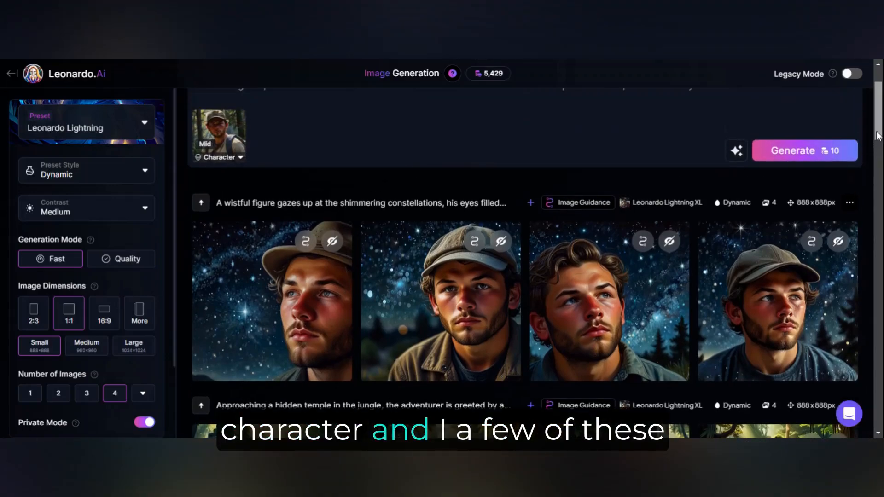
{"action": "left_click", "coordinate": [228, 139]}
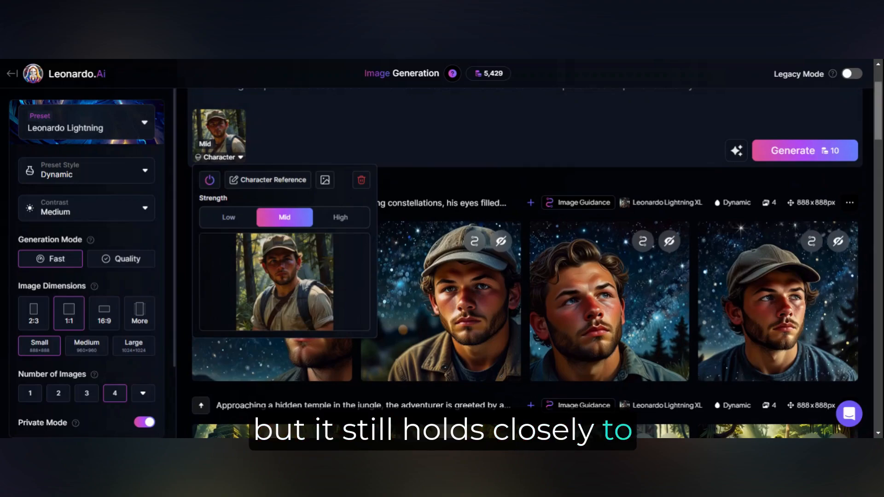
{"action": "left_click_drag", "start_coordinate": [879, 131], "coordinate": [879, 138]}
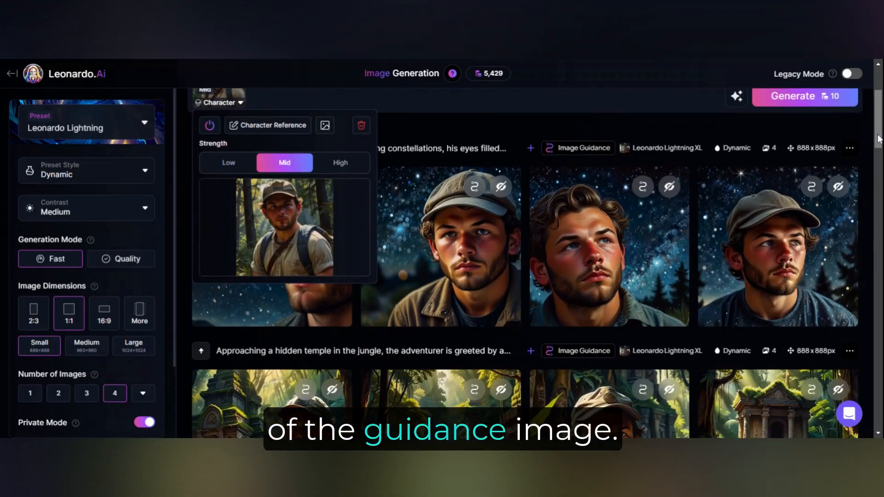
{"action": "left_click", "coordinate": [461, 121]}
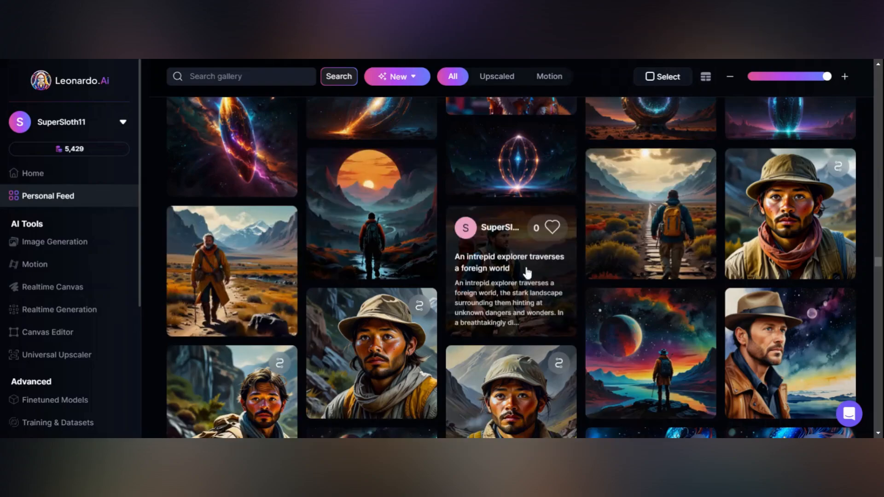
Send the feed image "An intrepid explorer traverses a foreign world" to image guidance and change its type to Pose to Image.
{"action": "left_click", "coordinate": [522, 275]}
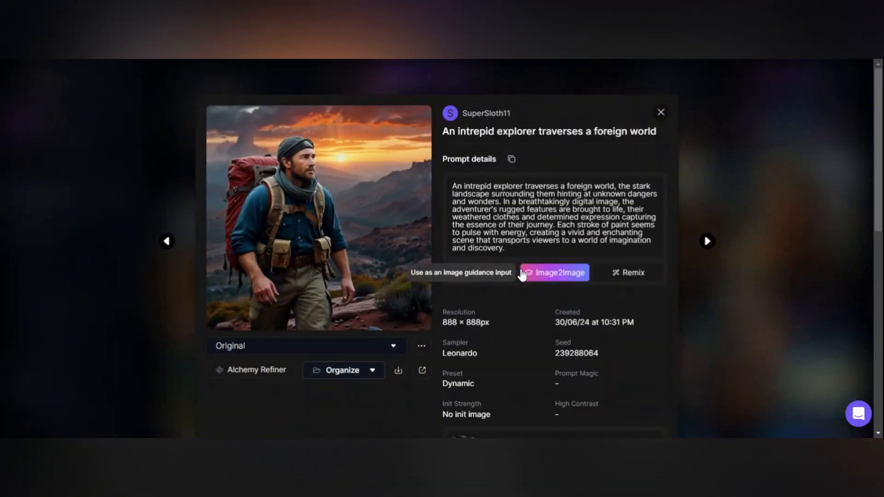
{"action": "left_click", "coordinate": [569, 278]}
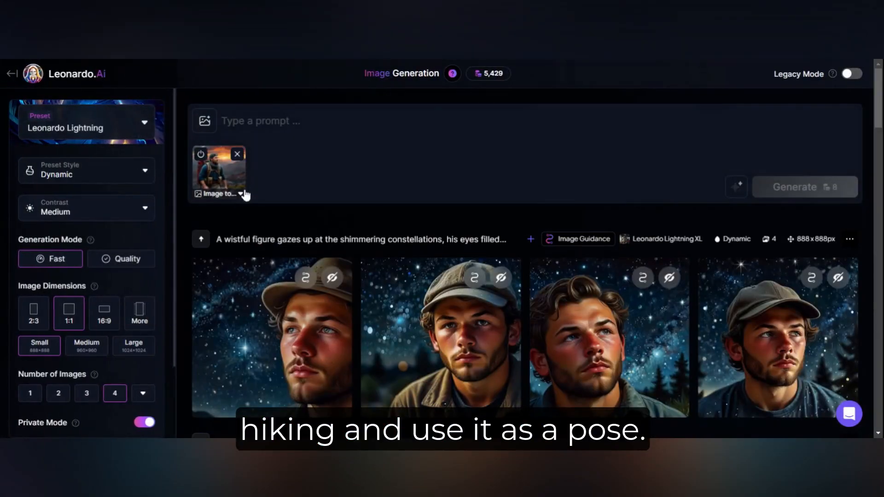
{"action": "left_click", "coordinate": [241, 194]}
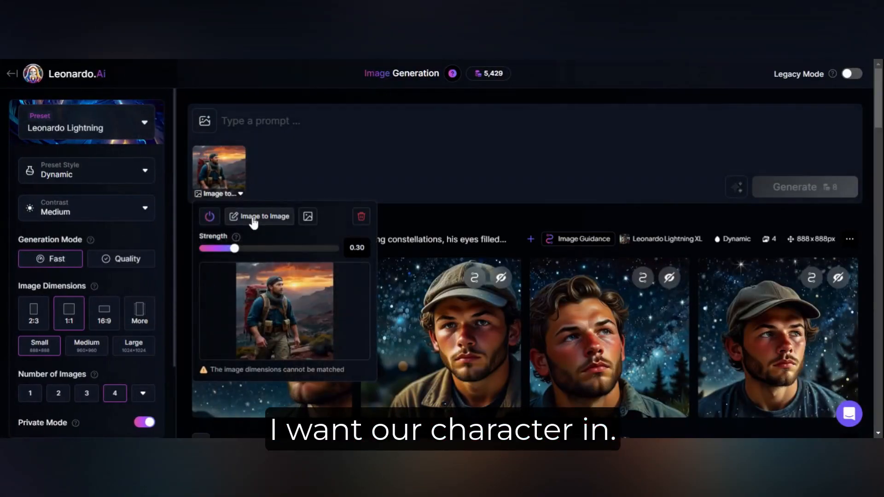
{"action": "left_click", "coordinate": [254, 217]}
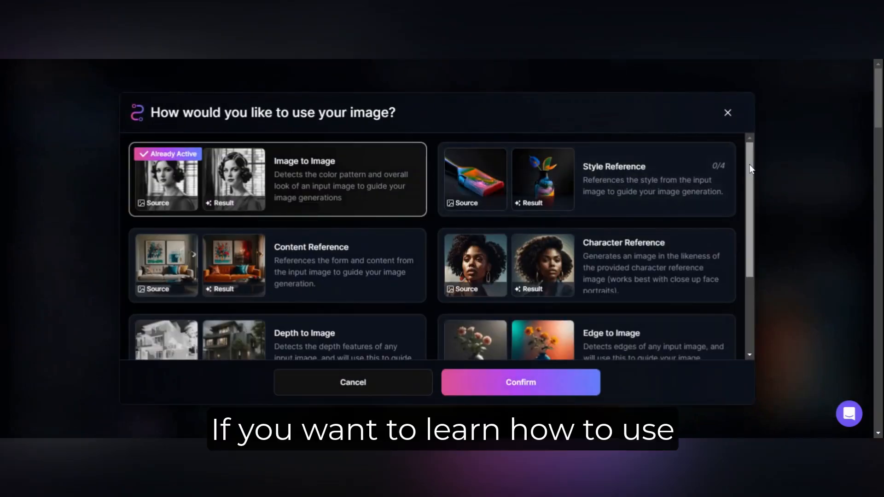
{"action": "left_click_drag", "start_coordinate": [750, 169], "coordinate": [750, 242]}
{"action": "left_click", "coordinate": [347, 325]}
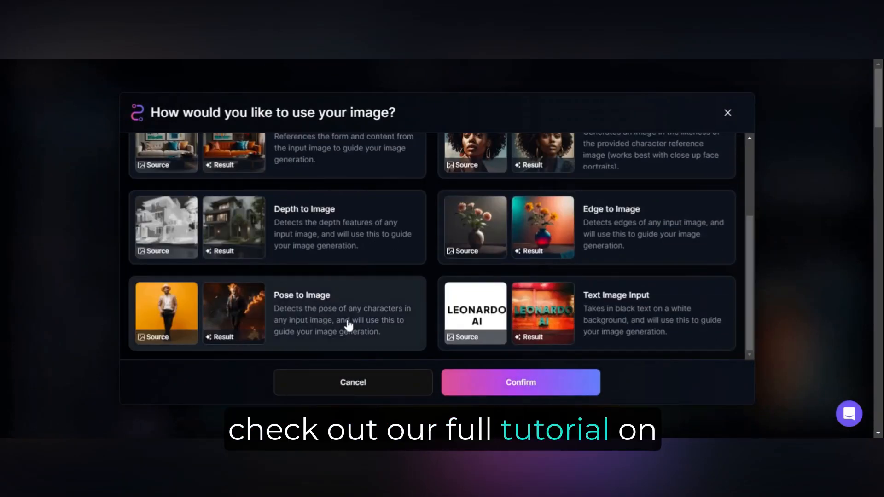
{"action": "left_click", "coordinate": [521, 382]}
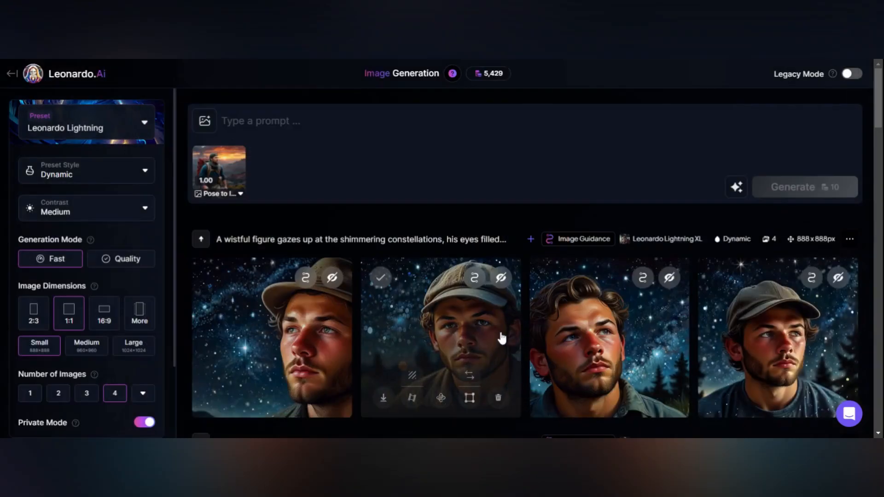
Add the second stargazing image, the man in a cap and brown jacket, to image guidance as a Character Reference.
{"action": "left_click", "coordinate": [469, 378]}
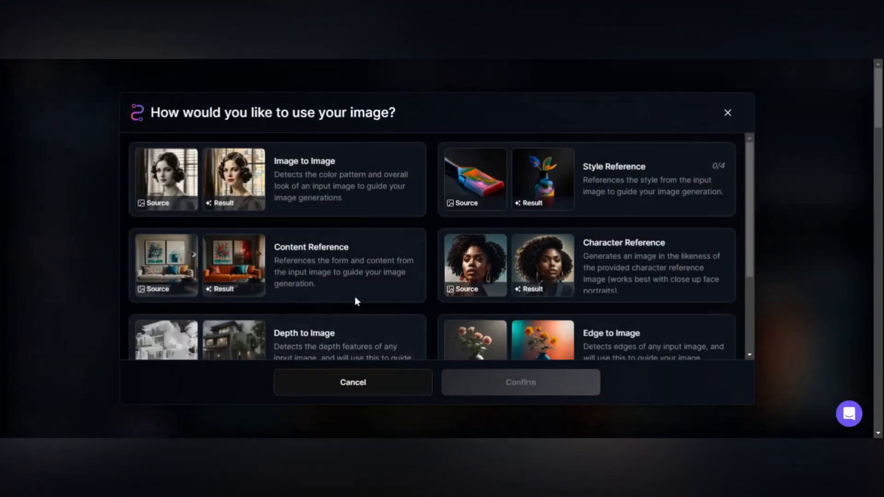
{"action": "left_click", "coordinate": [661, 257]}
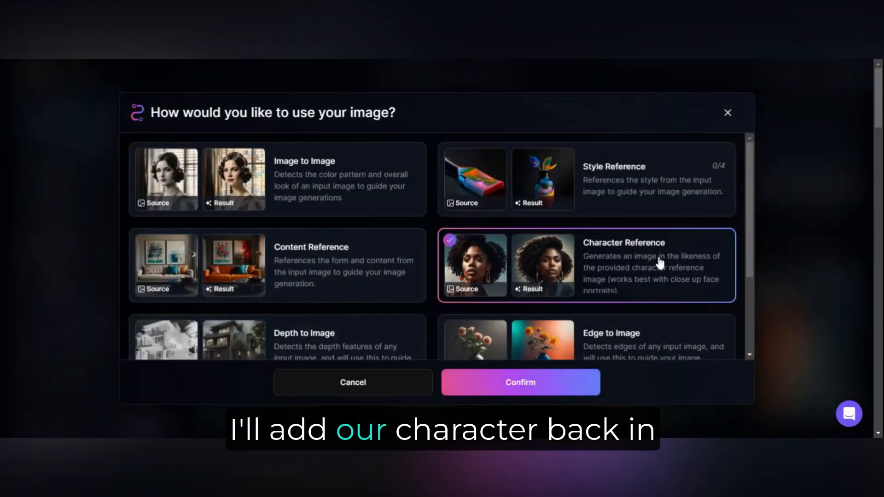
{"action": "left_click", "coordinate": [479, 383]}
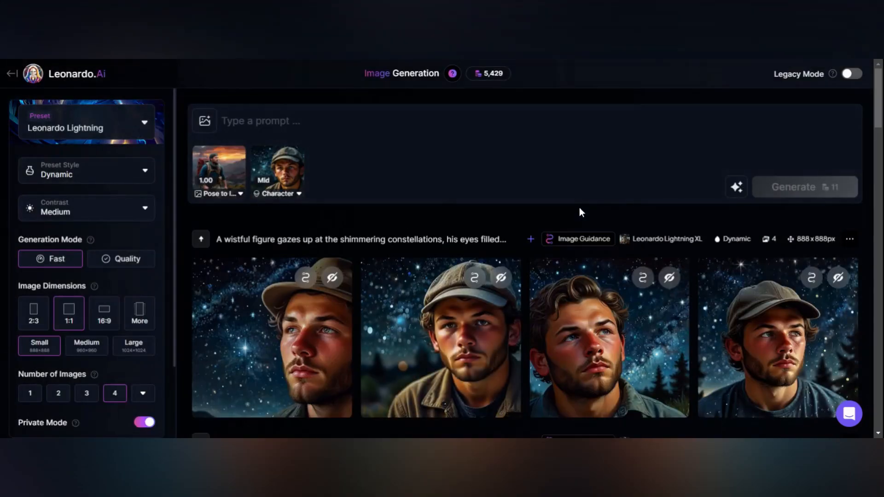
Enter the prompt "A hiker hiking through the mountains", generate four images and compare them with the pose and character references.
{"action": "left_click", "coordinate": [520, 115]}
{"action": "type", "text": "A hiker hiking throug"}
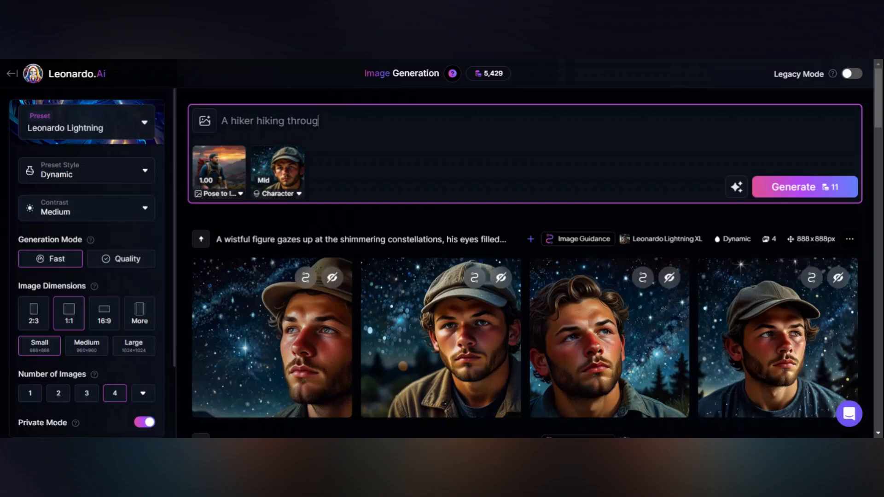
{"action": "type", "text": "h the mountains"}
{"action": "left_click", "coordinate": [740, 191]}
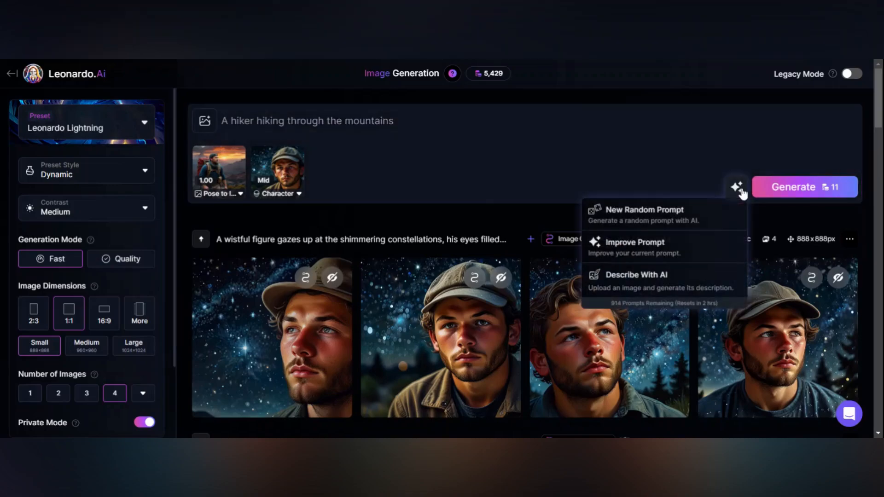
{"action": "left_click", "coordinate": [805, 187]}
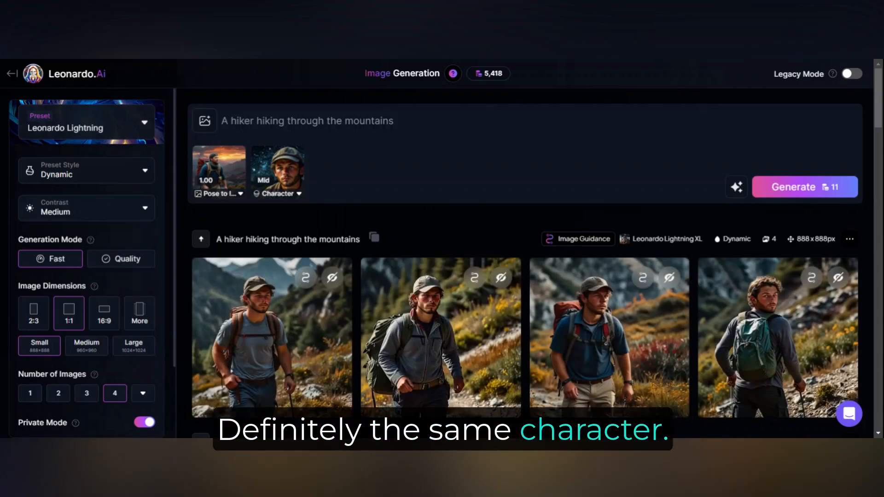
{"action": "scroll", "coordinate": [877, 129], "scroll_direction": "down", "scroll_amount": 3}
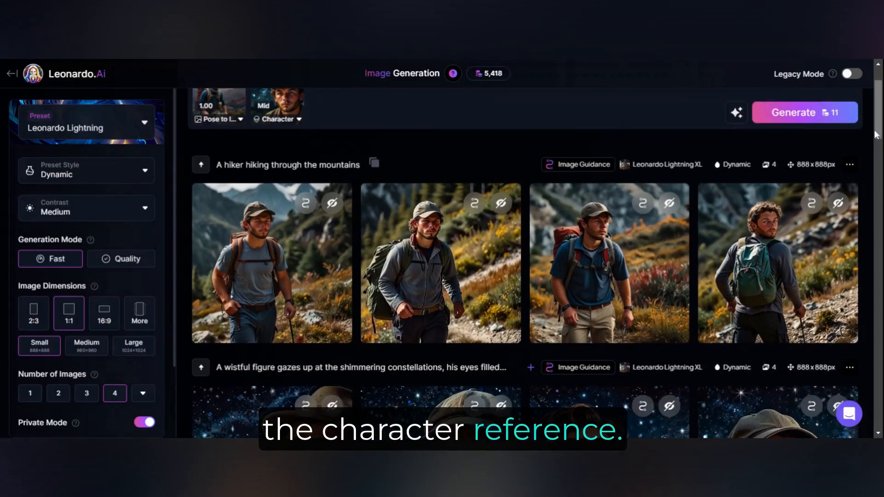
{"action": "scroll", "coordinate": [878, 130], "scroll_direction": "up", "scroll_amount": 1}
{"action": "scroll", "coordinate": [878, 131], "scroll_direction": "up", "scroll_amount": 2}
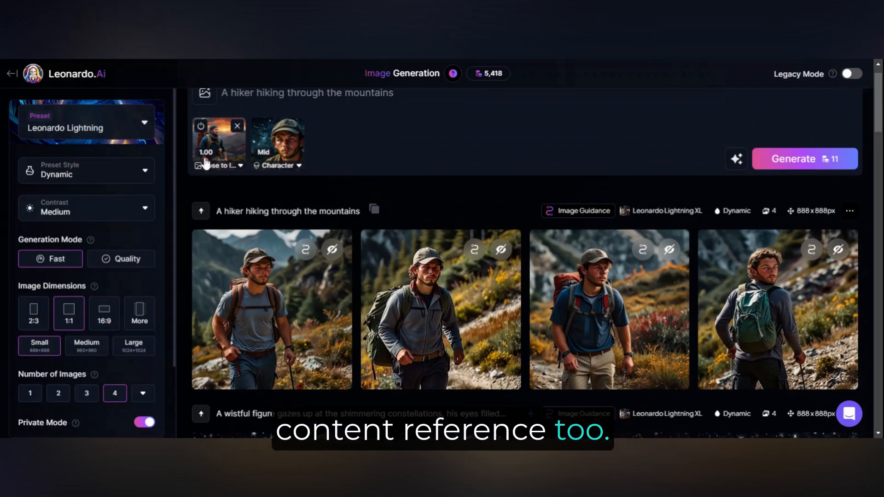
Change the explorer image's guidance type from Pose to Image to Content Reference and generate four images with the same hiker prompt.
{"action": "left_click", "coordinate": [231, 169]}
{"action": "left_click", "coordinate": [256, 191]}
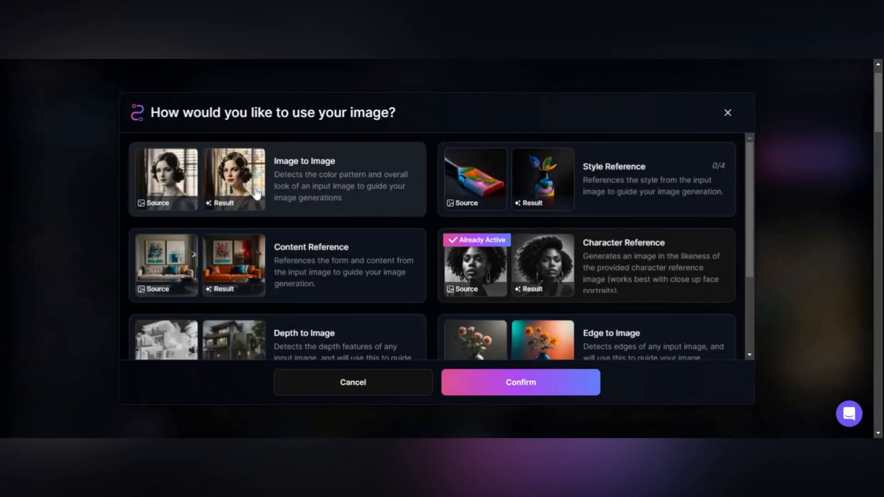
{"action": "left_click_drag", "start_coordinate": [752, 175], "coordinate": [748, 253]}
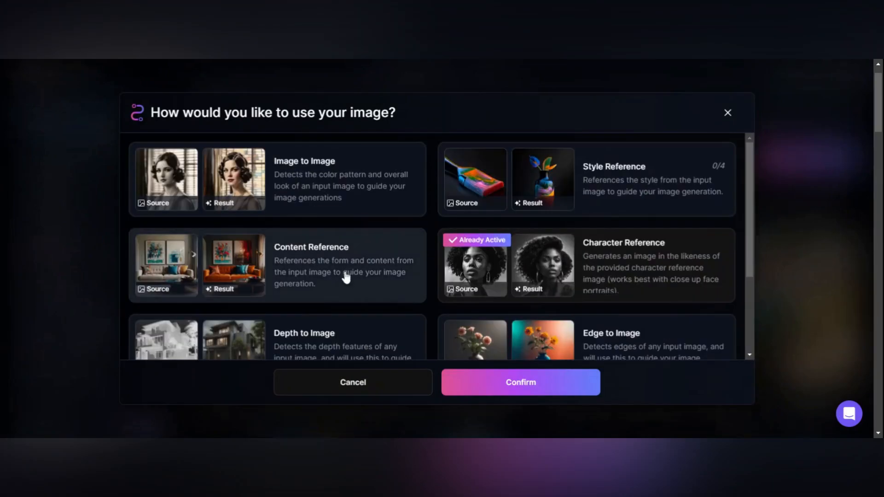
{"action": "left_click", "coordinate": [346, 277]}
{"action": "left_click", "coordinate": [521, 386]}
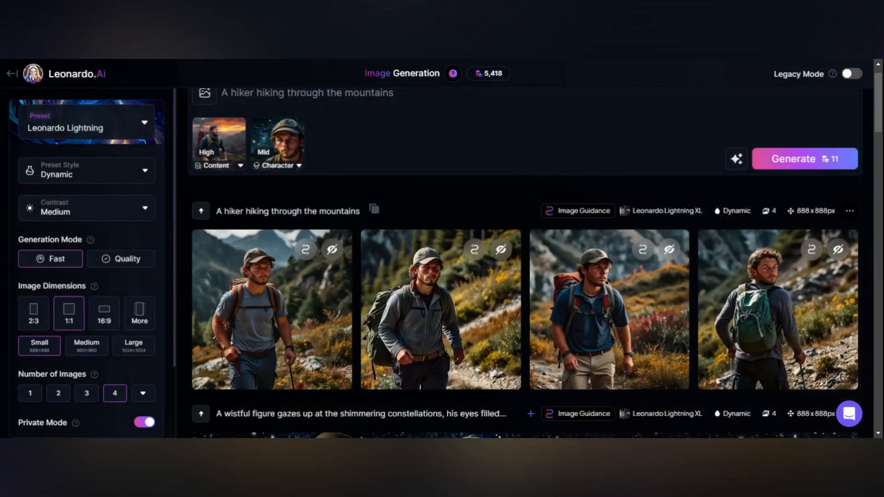
{"action": "left_click", "coordinate": [765, 157]}
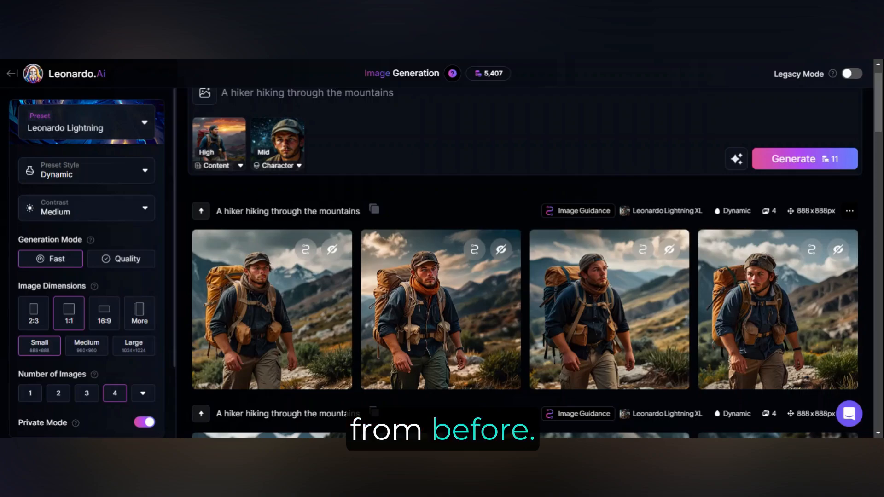
Remove the Content Reference image from the image guidance, keeping only the character image.
{"action": "left_click", "coordinate": [394, 92]}
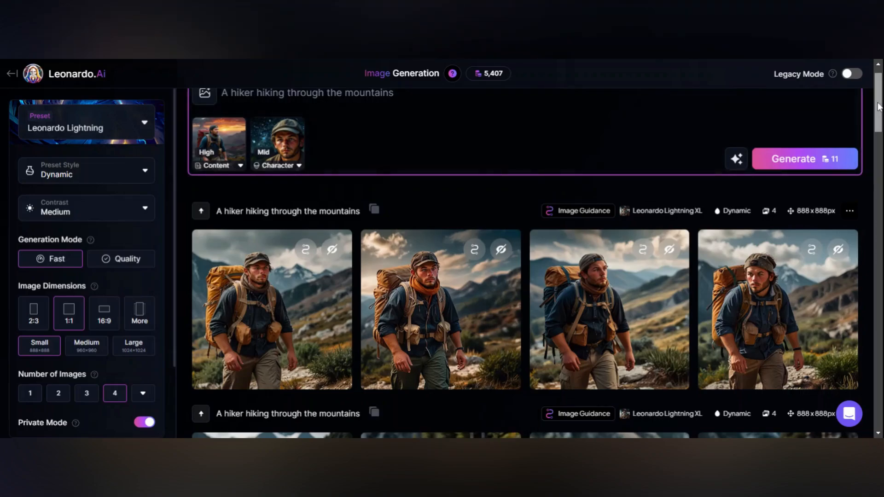
{"action": "left_click_drag", "start_coordinate": [879, 106], "coordinate": [878, 95]}
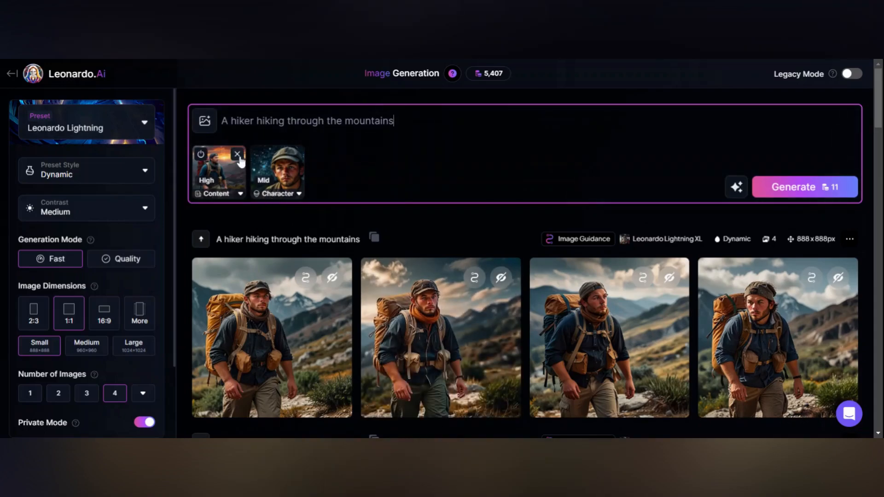
{"action": "left_click", "coordinate": [237, 155]}
Replace the prompt with "The man is happy and excited about a beautiful waterfall" and expand it with Improve Prompt.
{"action": "key", "text": "ctrl+a"}
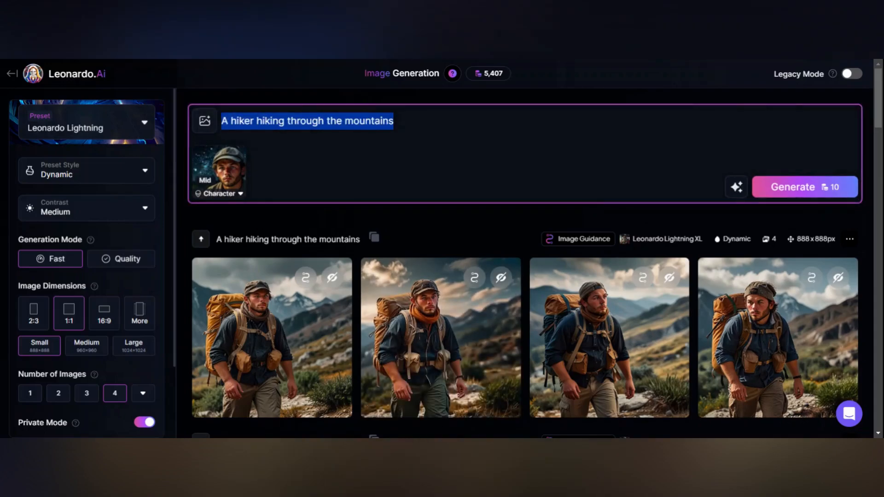
{"action": "key", "text": "BackSpace"}
{"action": "type", "text": "The man is happ"}
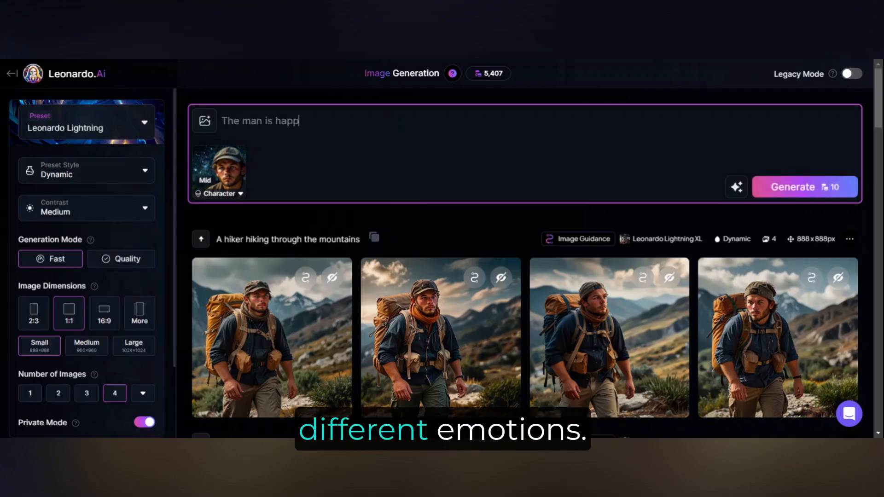
{"action": "type", "text": "y and excited "}
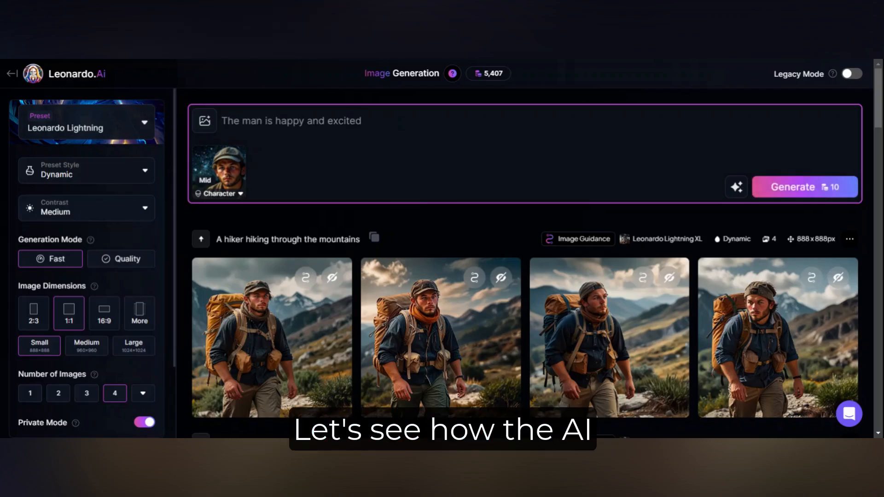
{"action": "type", "text": "about "}
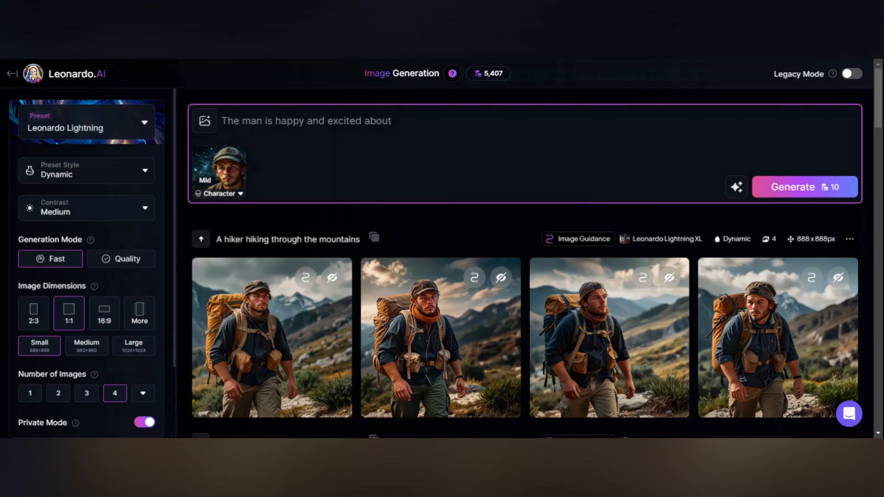
{"action": "type", "text": "a beauti"}
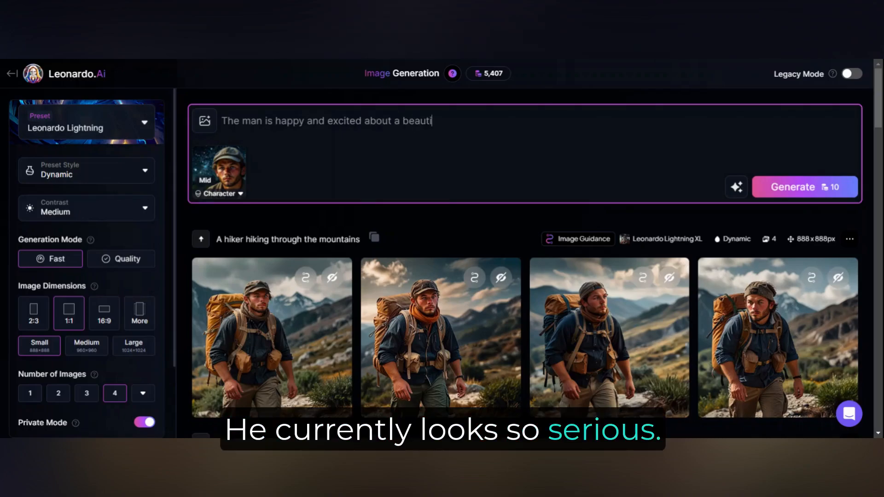
{"action": "type", "text": "ful waterfall"}
{"action": "left_click", "coordinate": [736, 188]}
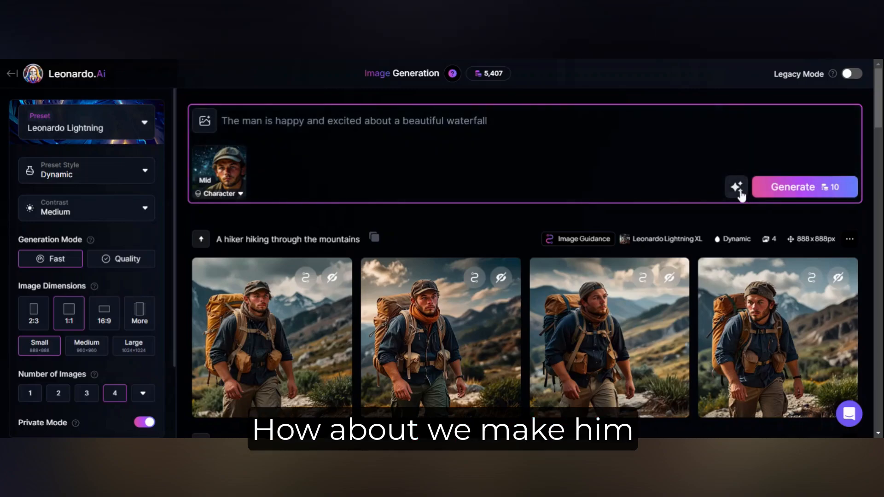
{"action": "left_click", "coordinate": [683, 252]}
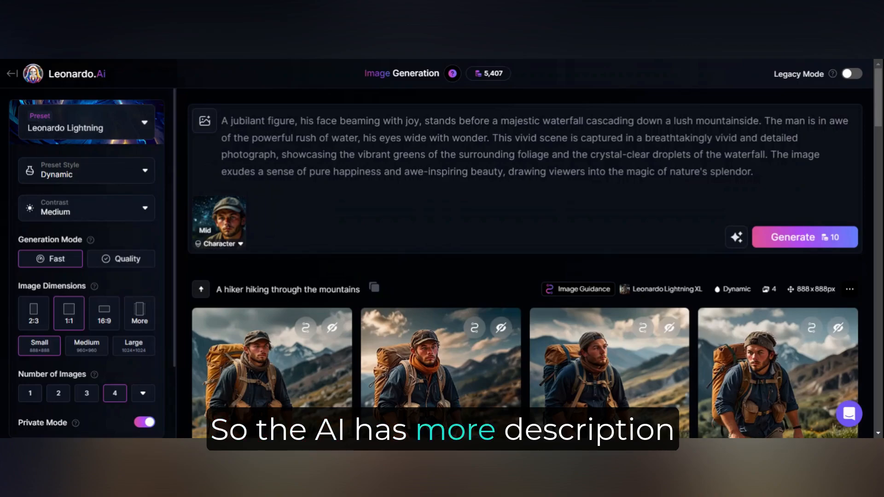
Set the Character Reference strength to High, generate four waterfall images and inspect the man's expression.
{"action": "left_click", "coordinate": [239, 246]}
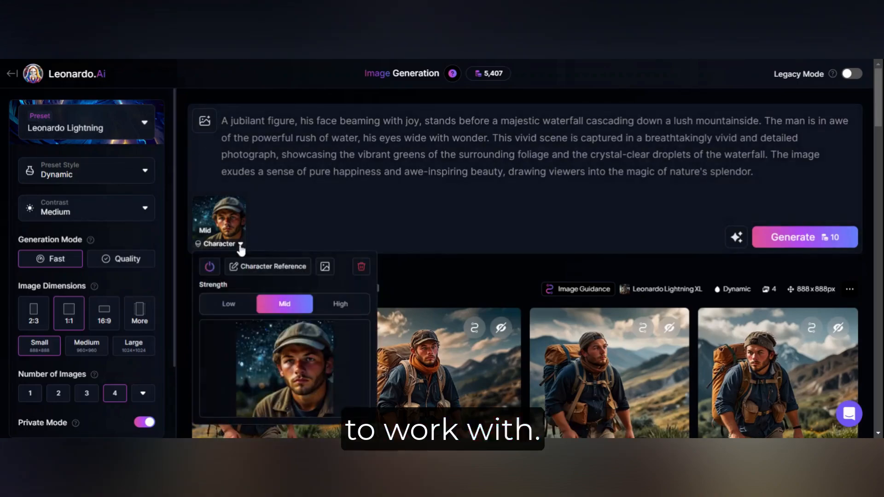
{"action": "left_click", "coordinate": [341, 304]}
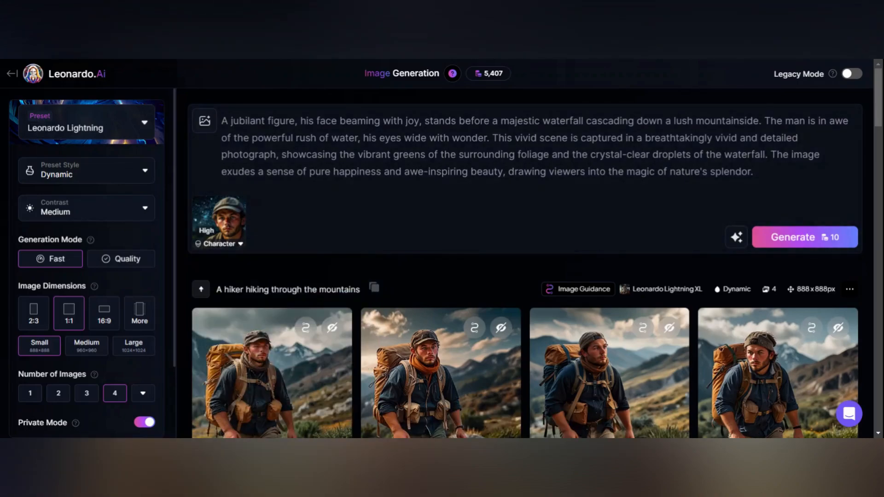
{"action": "left_click", "coordinate": [801, 238]}
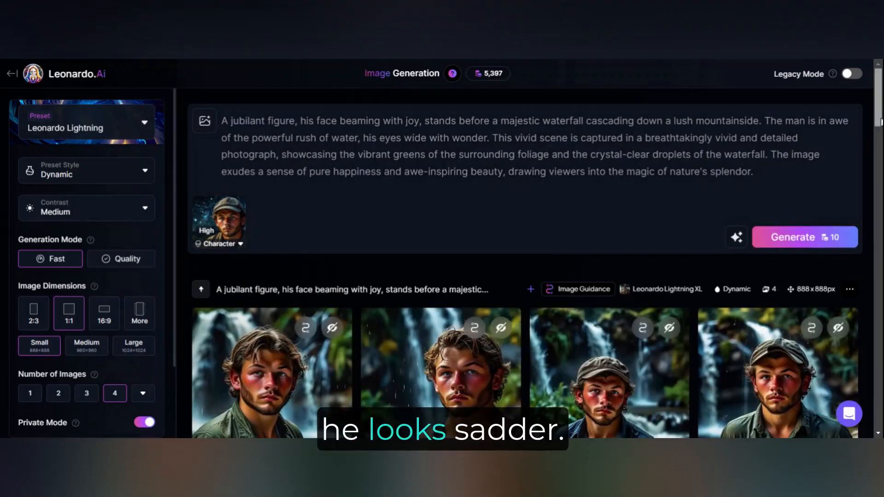
{"action": "scroll", "coordinate": [525, 276], "scroll_direction": "down", "scroll_amount": 2}
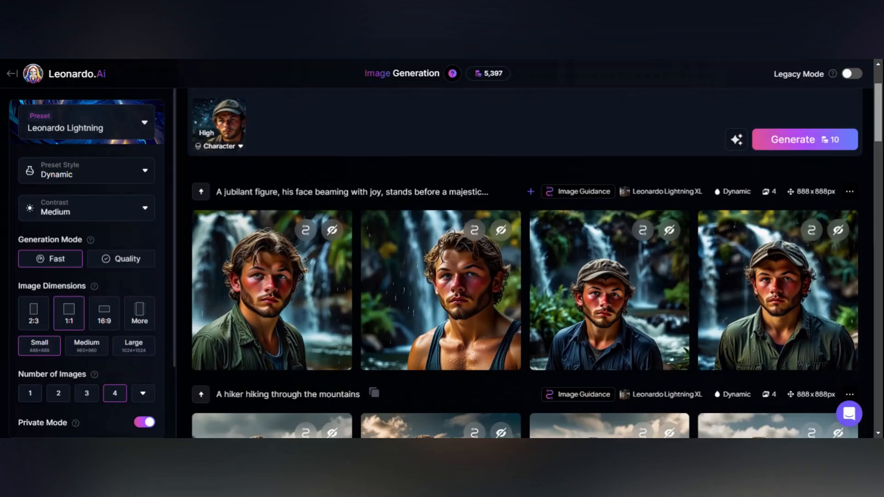
{"action": "scroll", "coordinate": [879, 116], "scroll_direction": "up", "scroll_amount": 2}
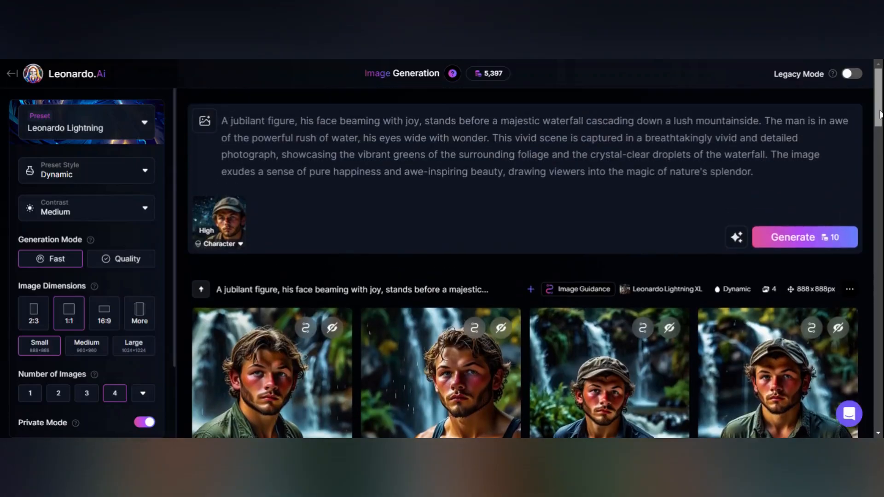
Lower the Character Reference strength to Low, generate the waterfall images again and review the faces.
{"action": "left_click", "coordinate": [240, 245]}
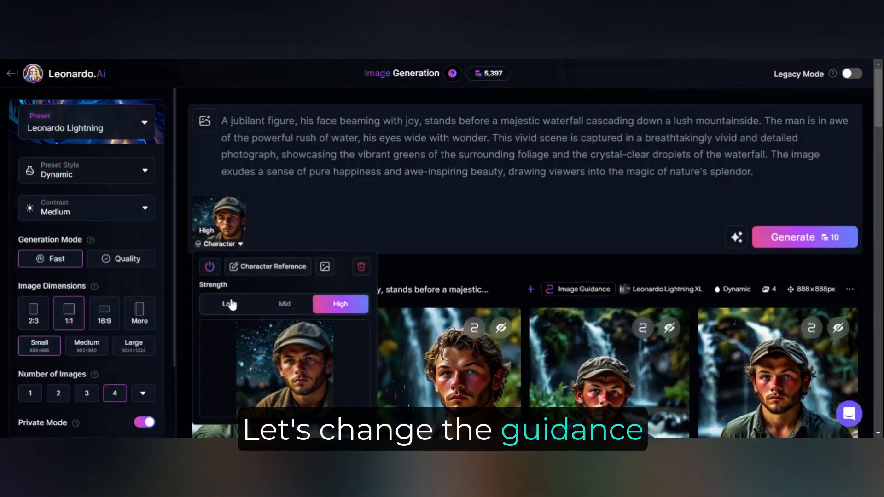
{"action": "left_click", "coordinate": [229, 304]}
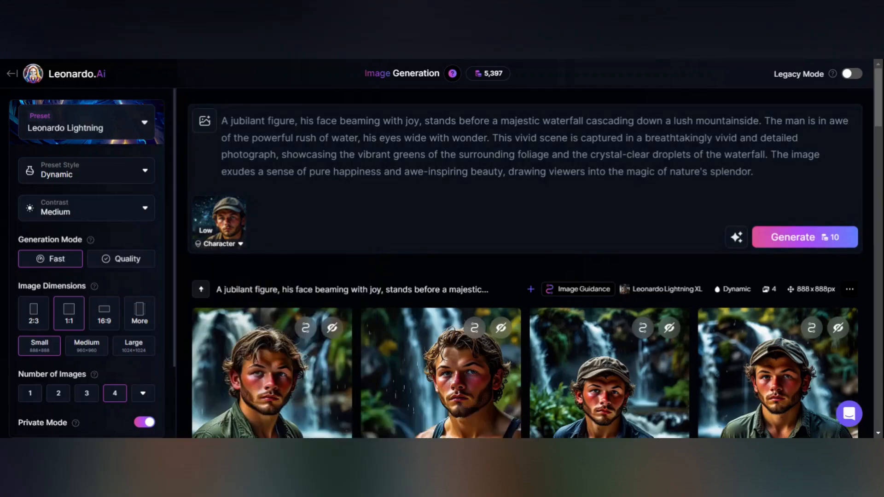
{"action": "key", "text": "ctrl+Return"}
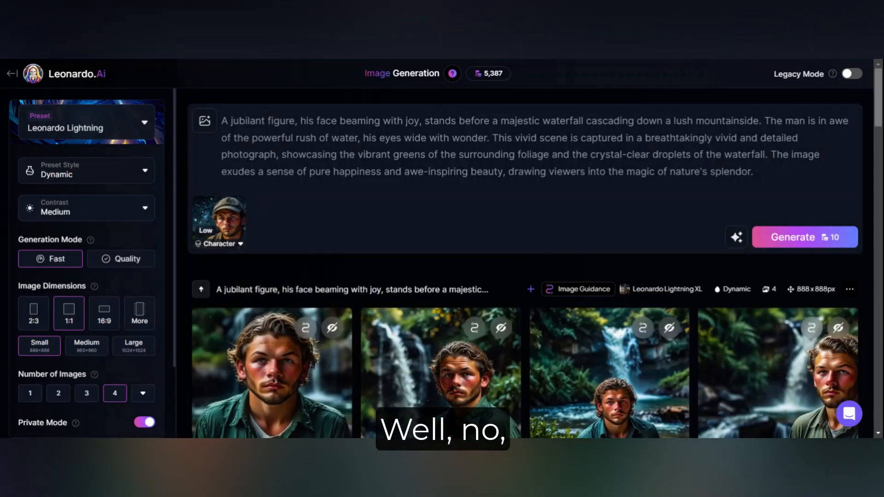
{"action": "scroll", "coordinate": [879, 143], "scroll_direction": "down", "scroll_amount": 3}
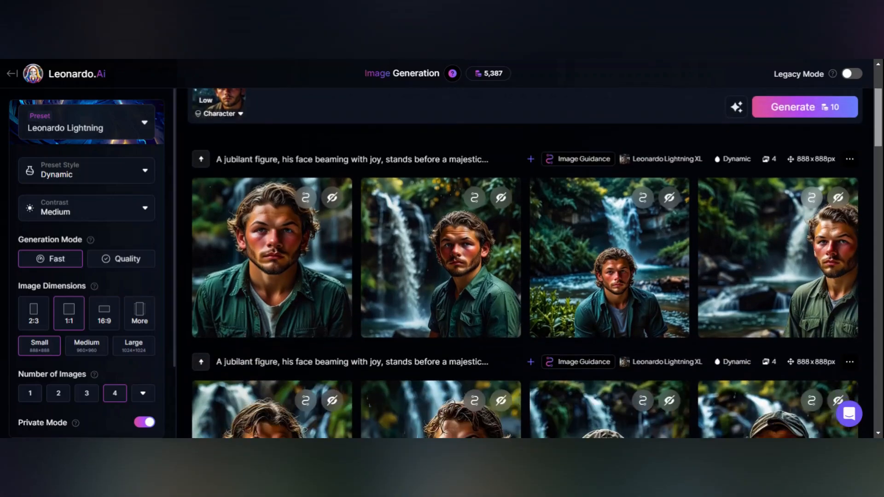
{"action": "scroll", "coordinate": [875, 119], "scroll_direction": "up", "scroll_amount": 3}
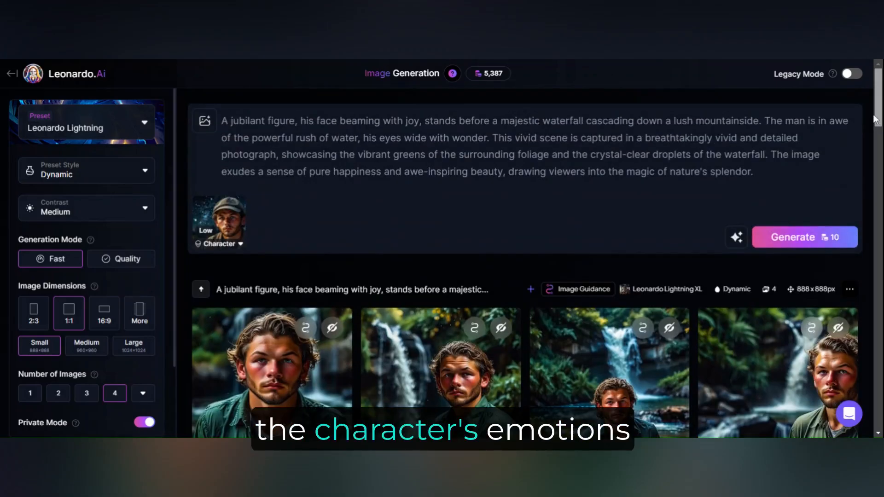